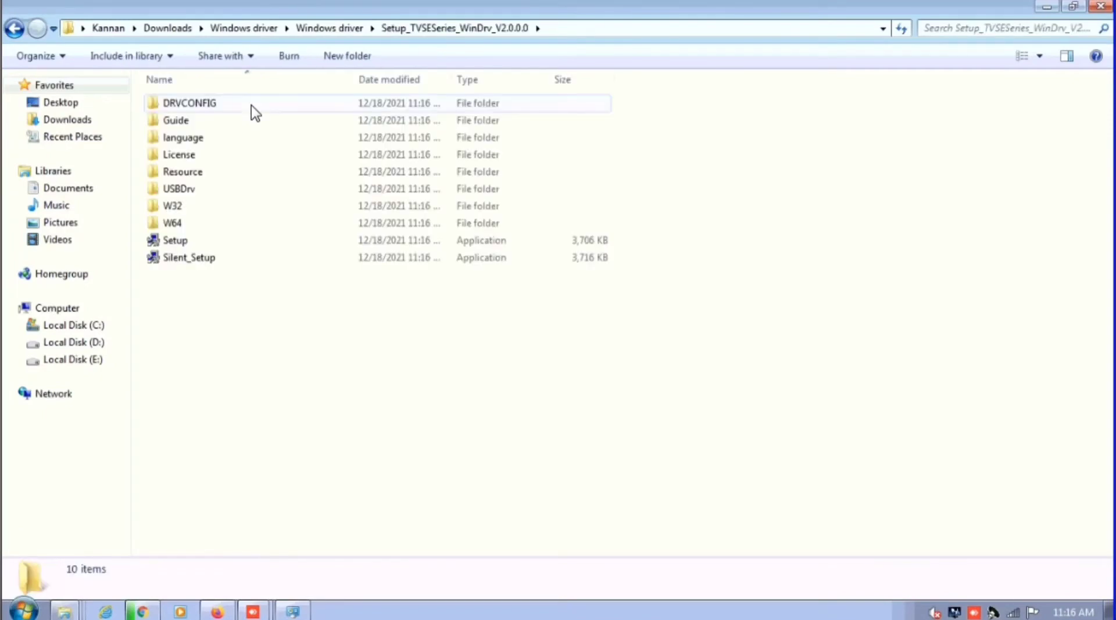
Step: Launch the Setup application from the driver folder and authorize it by entering the administrator password
double_click(235, 240)
text(a)
key(Caps_Lock)
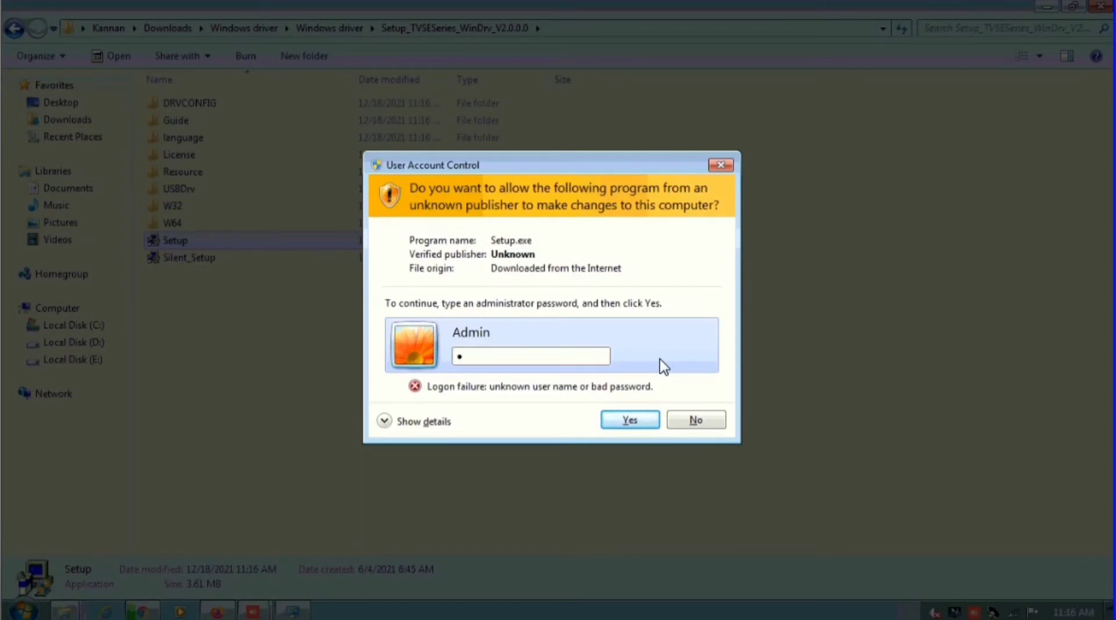
text(aa••••••••)
key(Return)
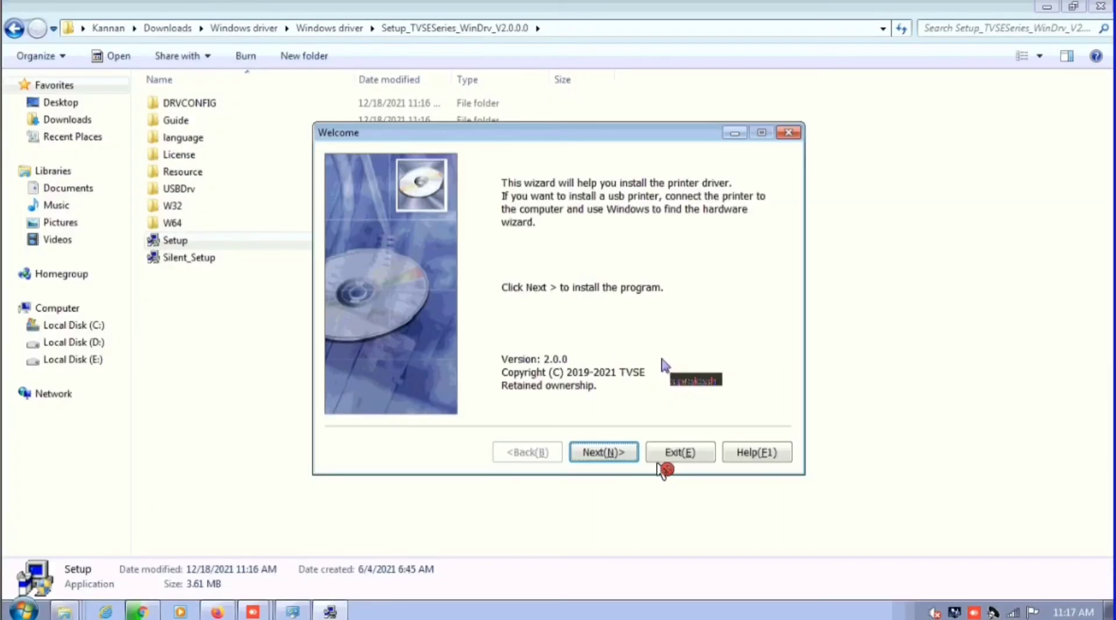
Step: Choose the Install Printer option in the setup wizard and accept the legal agreement
click(607, 453)
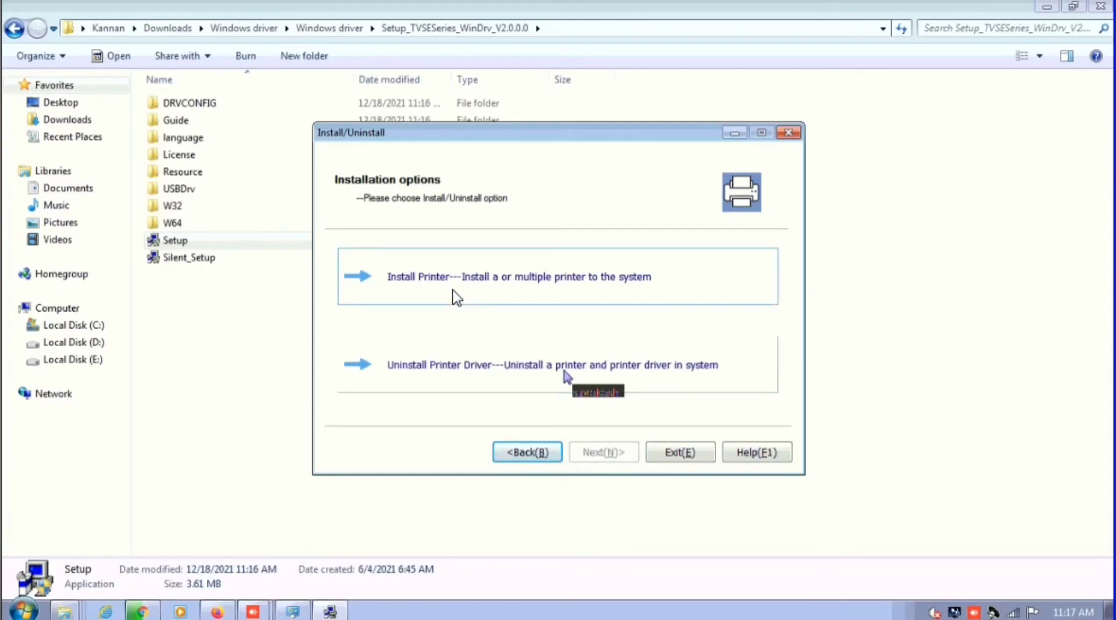
click(457, 298)
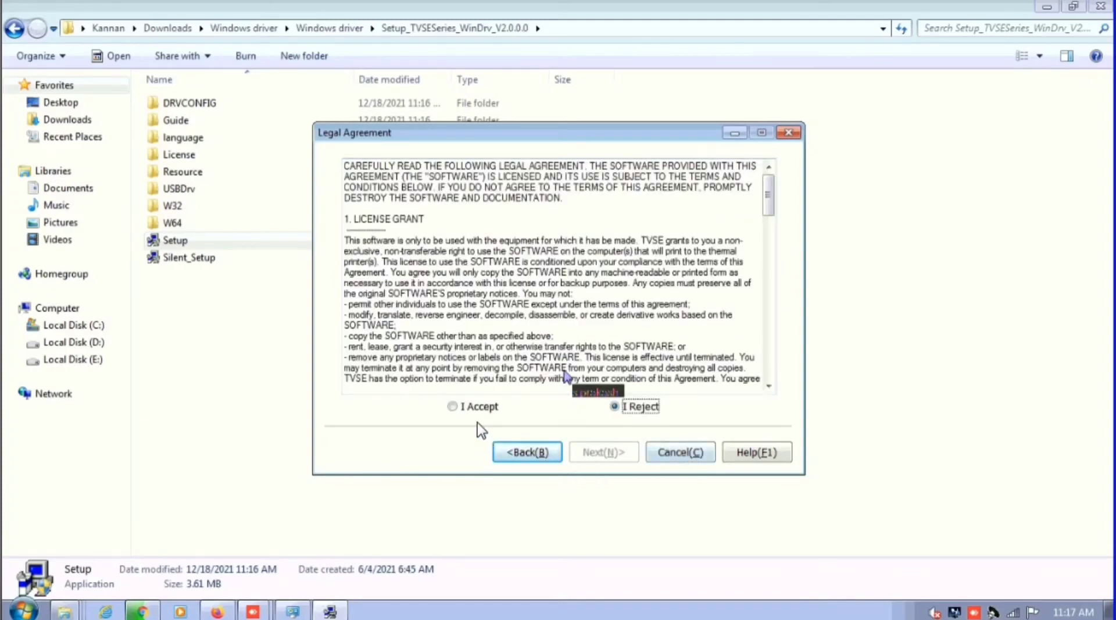
click(462, 407)
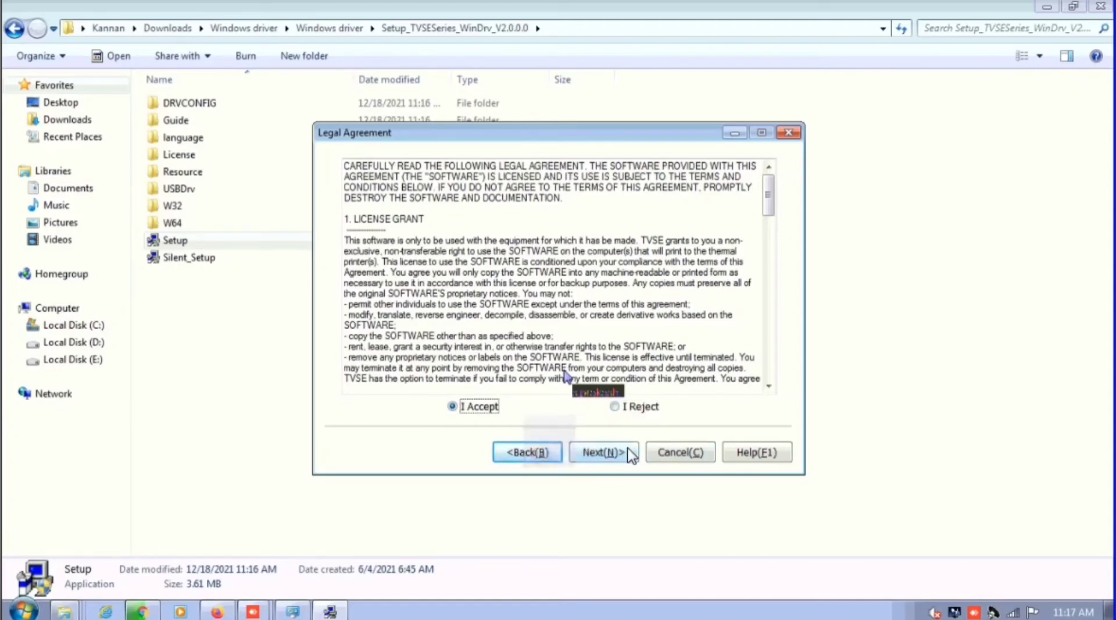
click(630, 453)
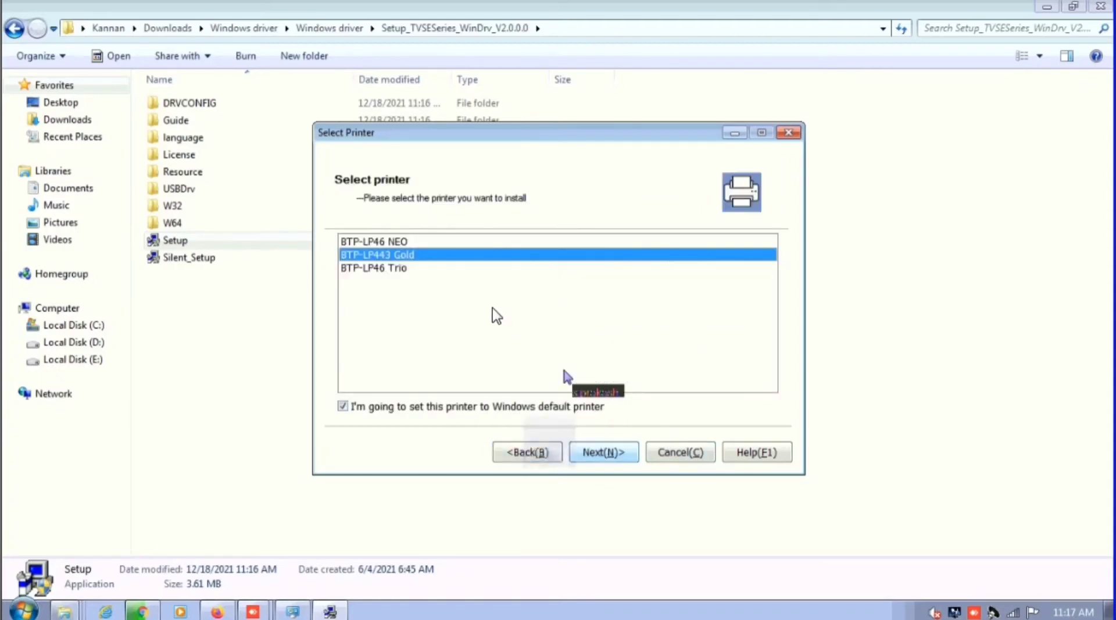
Step: Select the BTP-LP46 Trio as the printer and start its installation on port USB001
click(429, 269)
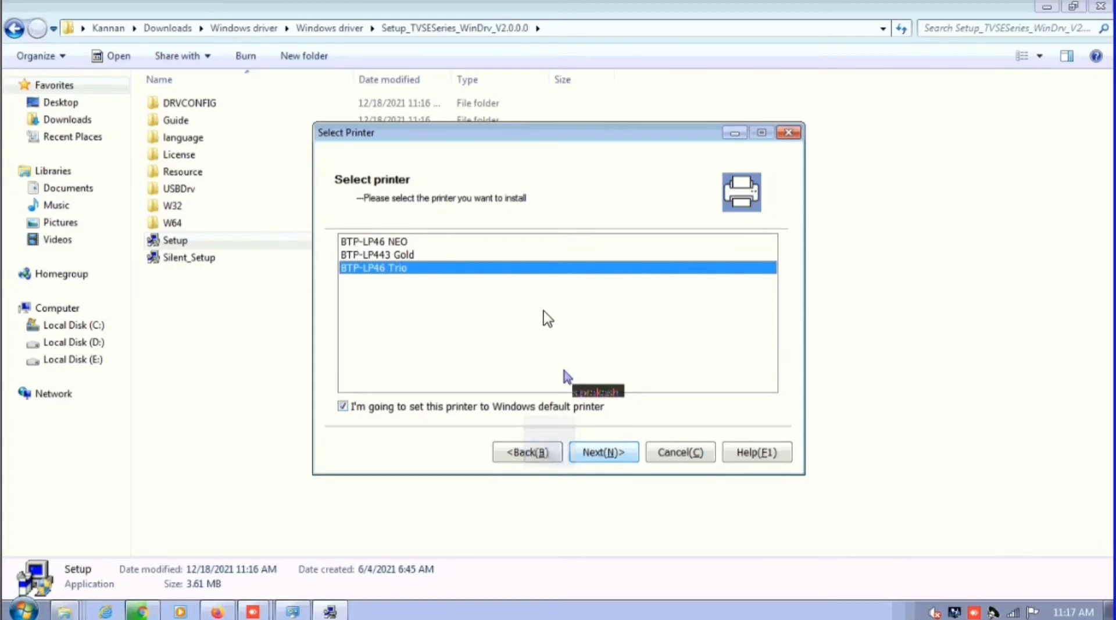
key(Return)
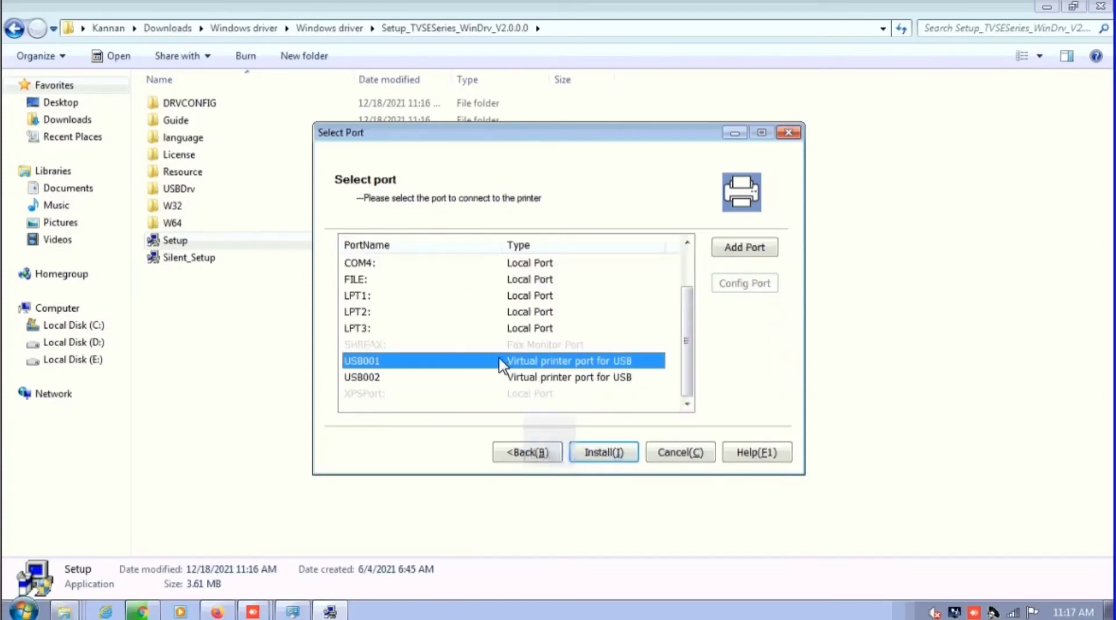
click(615, 457)
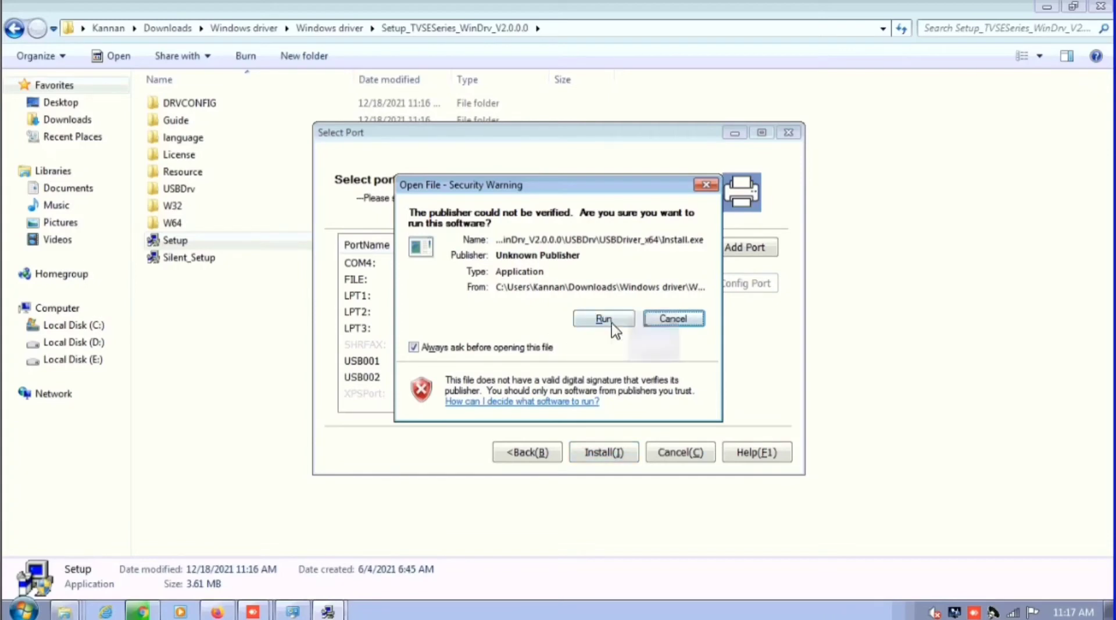
Step: Allow Install.exe to run without asking again, and install the unverified driver software anyway
key(alt+w)
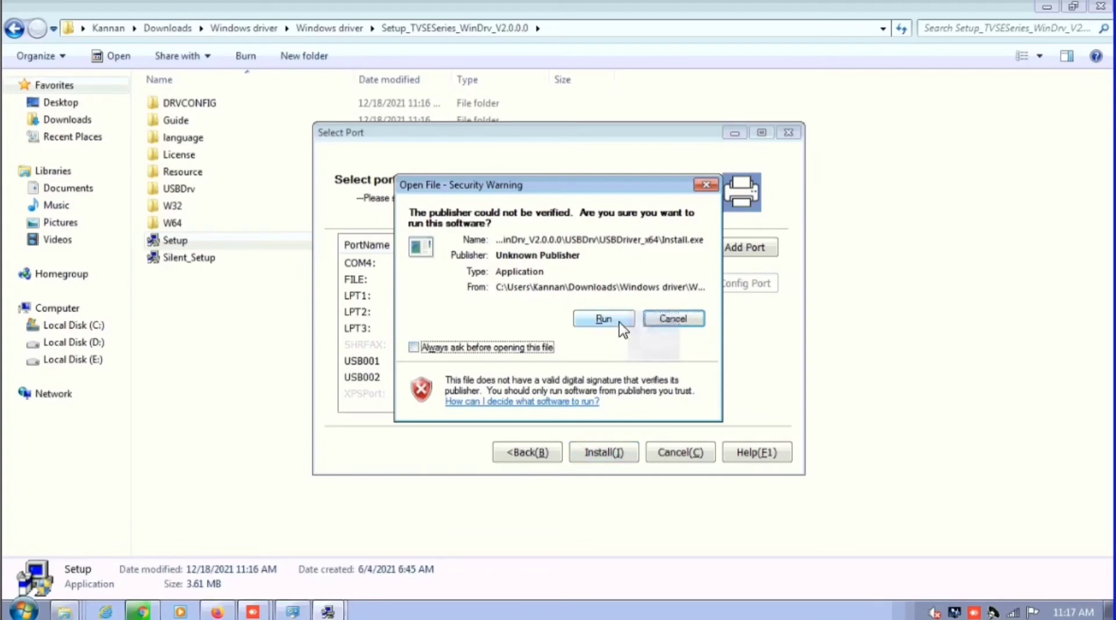
click(620, 322)
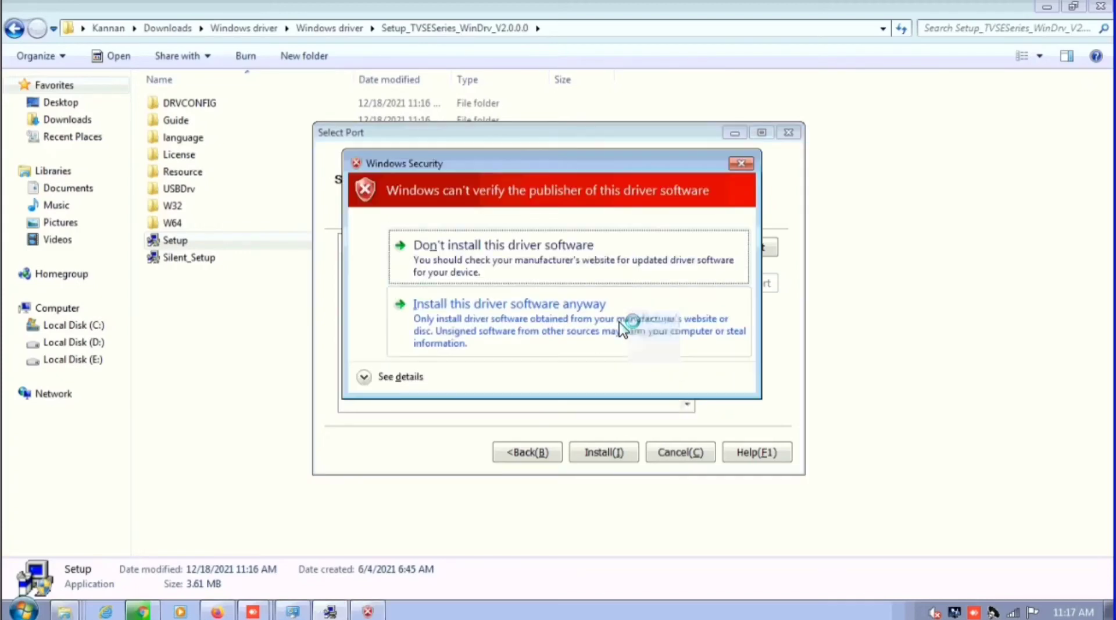
click(467, 319)
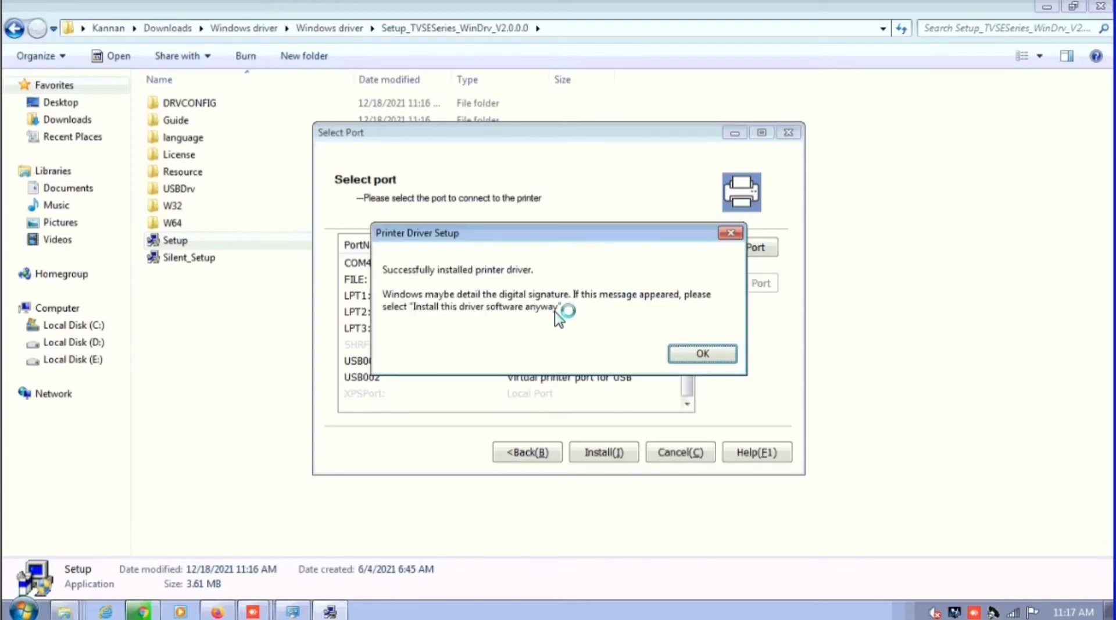
click(719, 356)
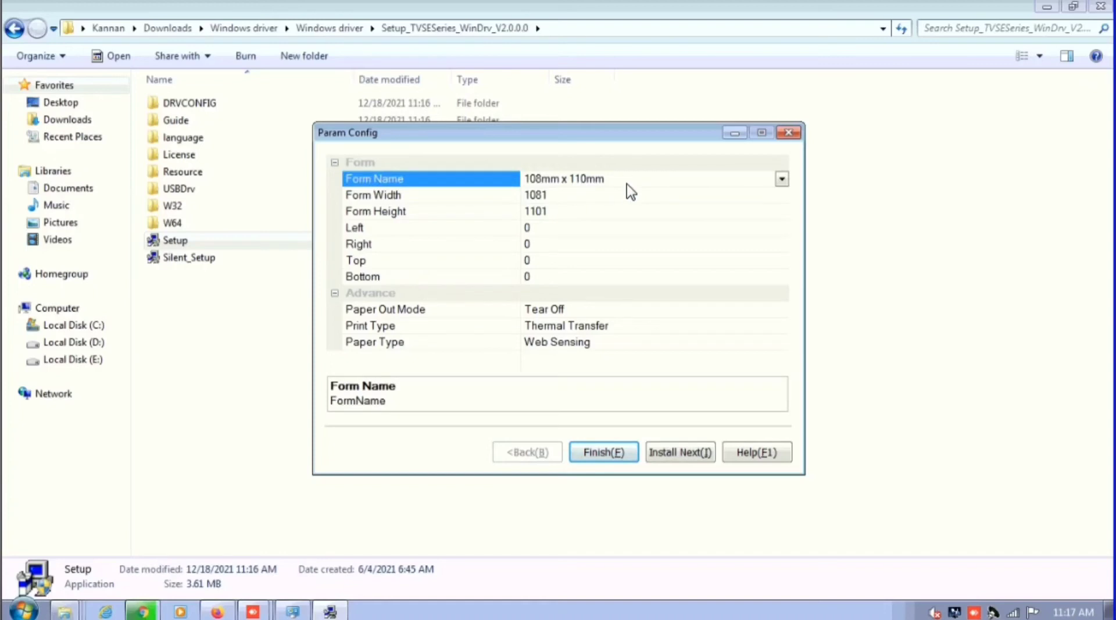
Step: Try the User defined form, then return the form name to 108mm x 110mm
click(782, 179)
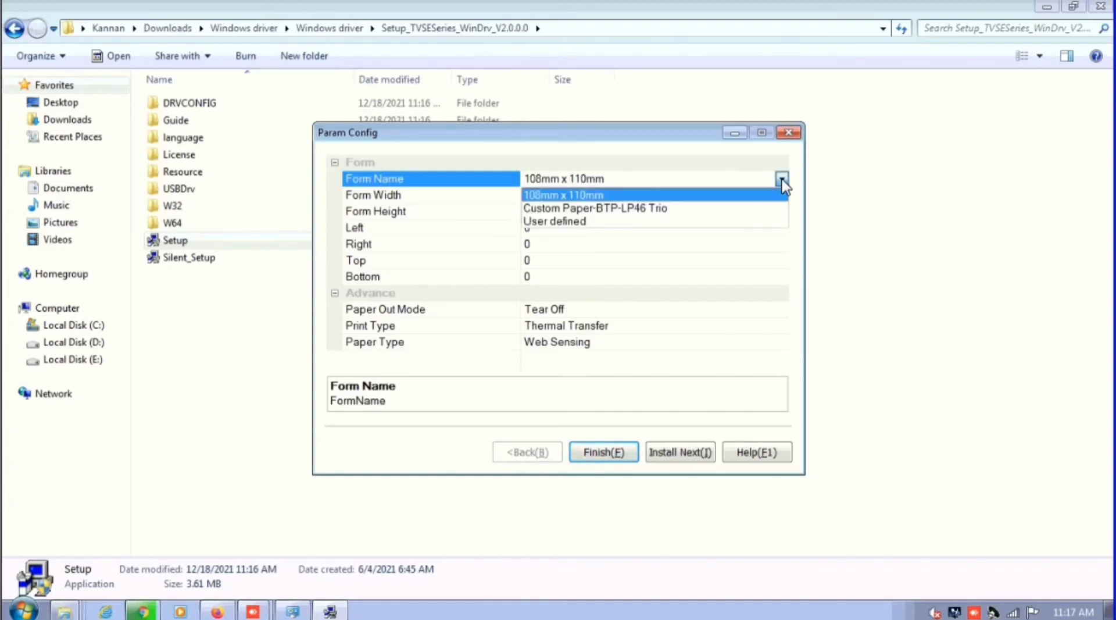
click(588, 227)
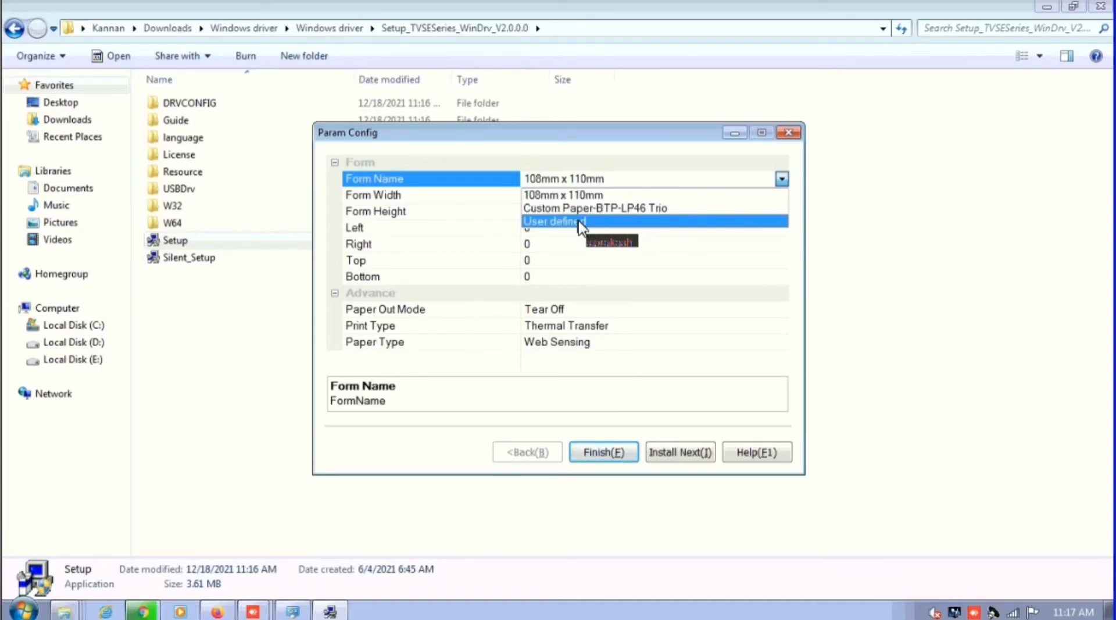
click(581, 221)
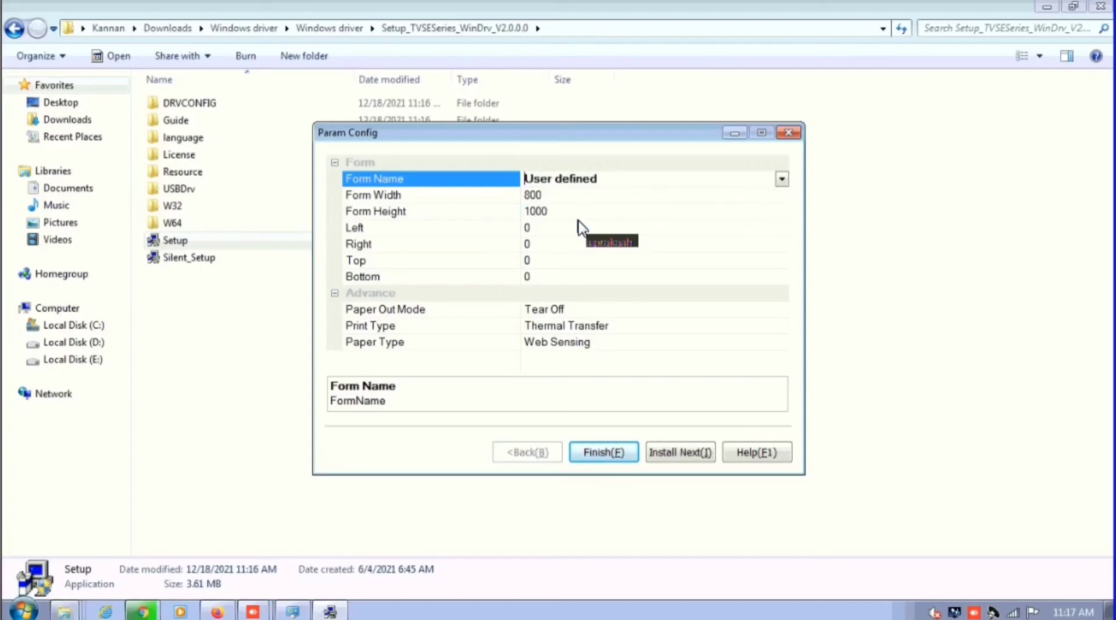
click(563, 194)
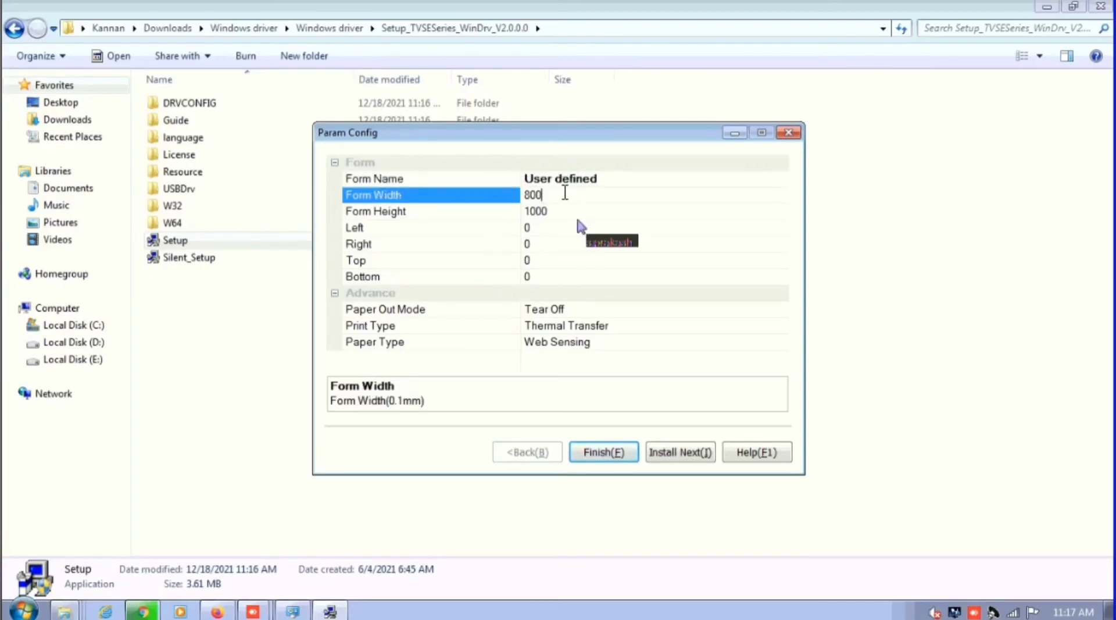
click(634, 184)
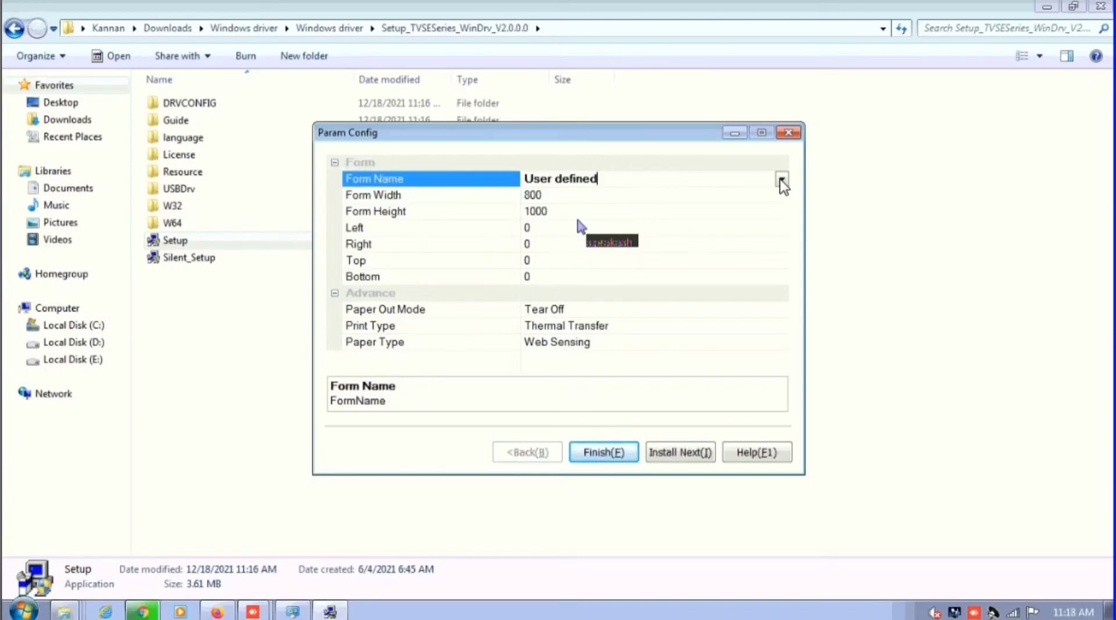
click(575, 179)
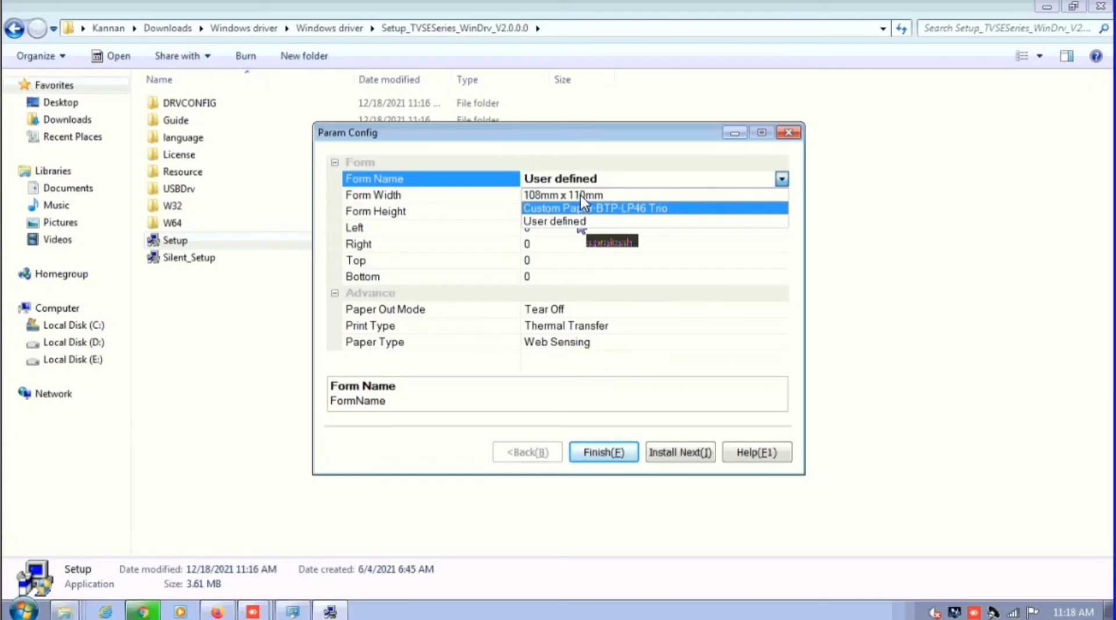
click(581, 194)
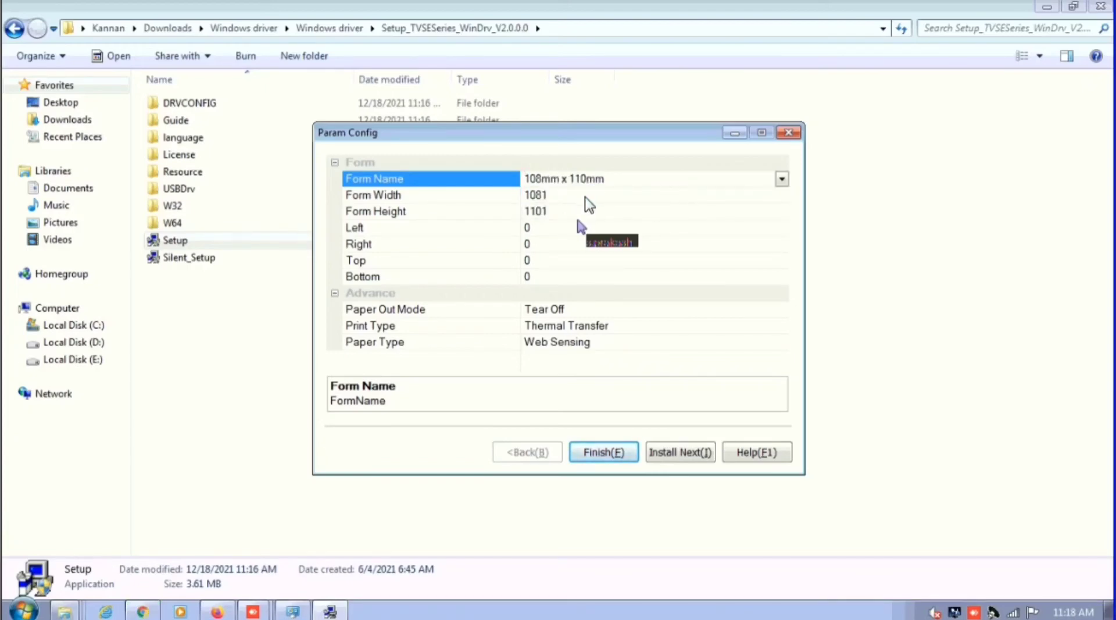
click(587, 197)
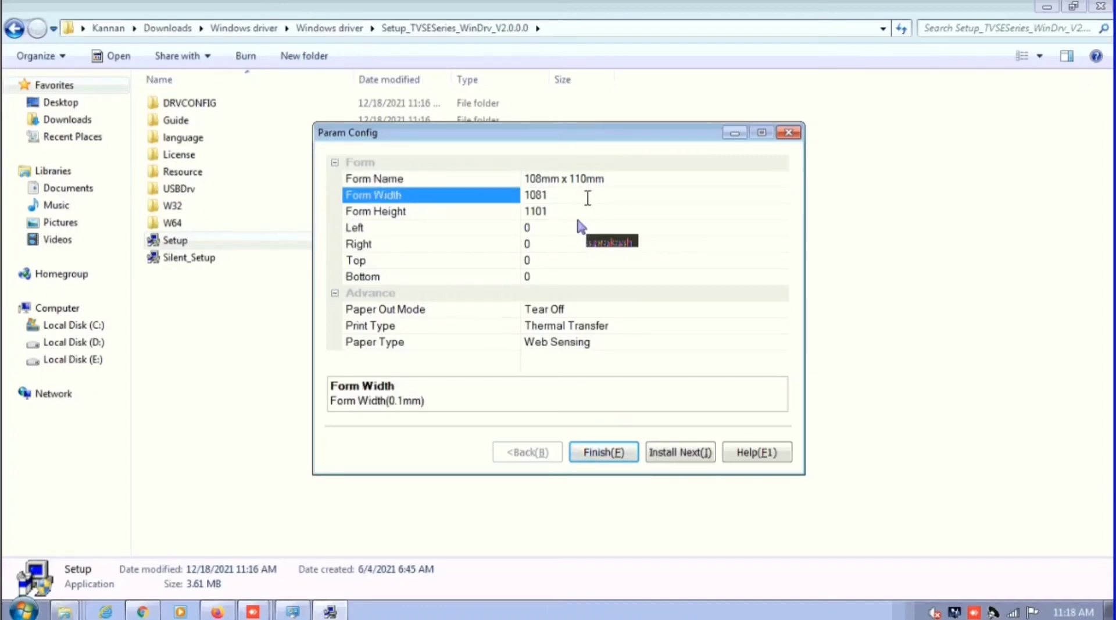
Step: Choose the User defined form and set its form width to 500
click(779, 178)
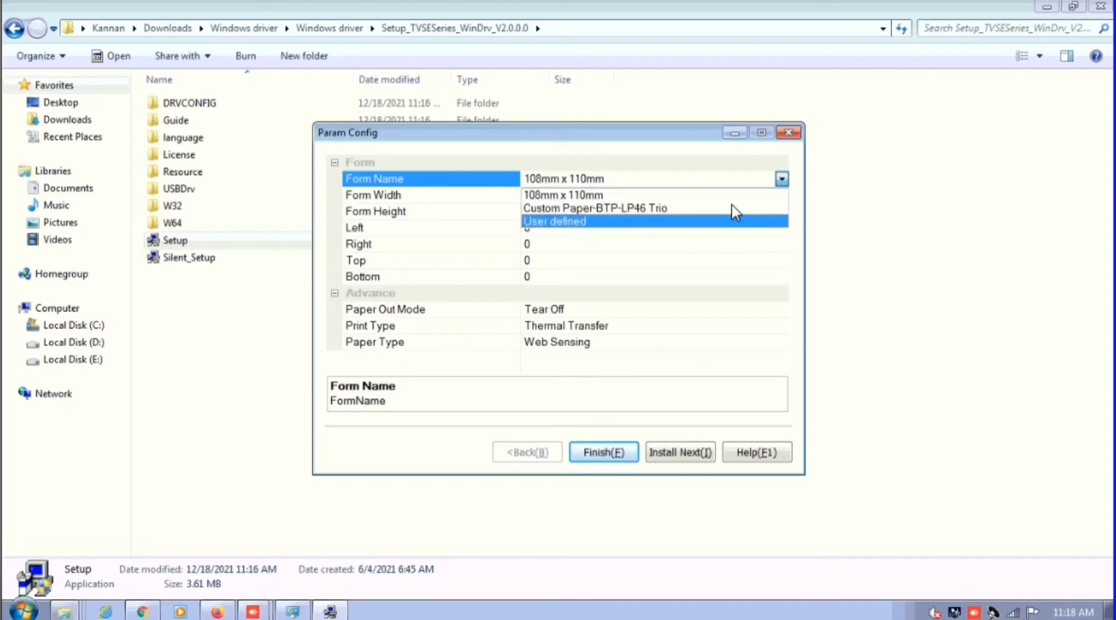
click(669, 221)
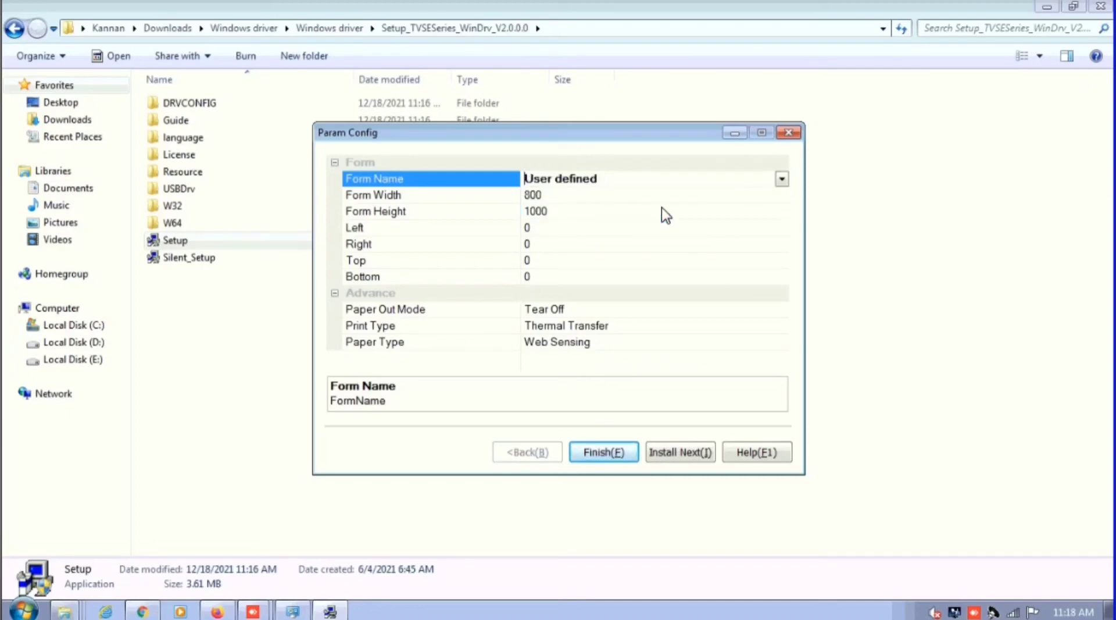
click(608, 198)
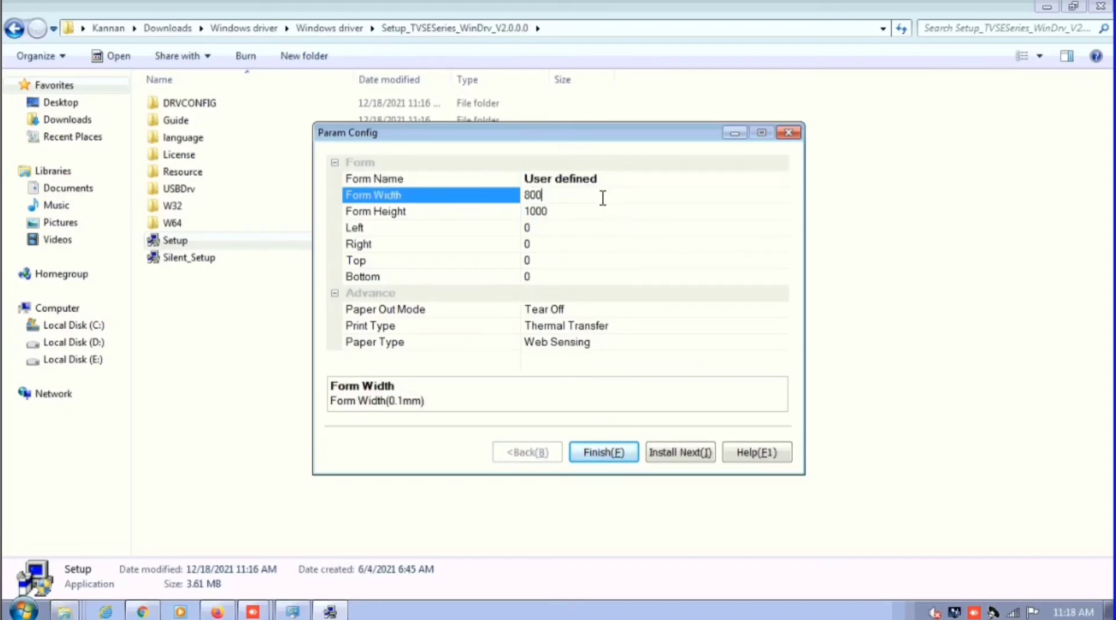
key(BackSpace)
key(BackSpace)
key(BackSpace)
text(500)
click(603, 198)
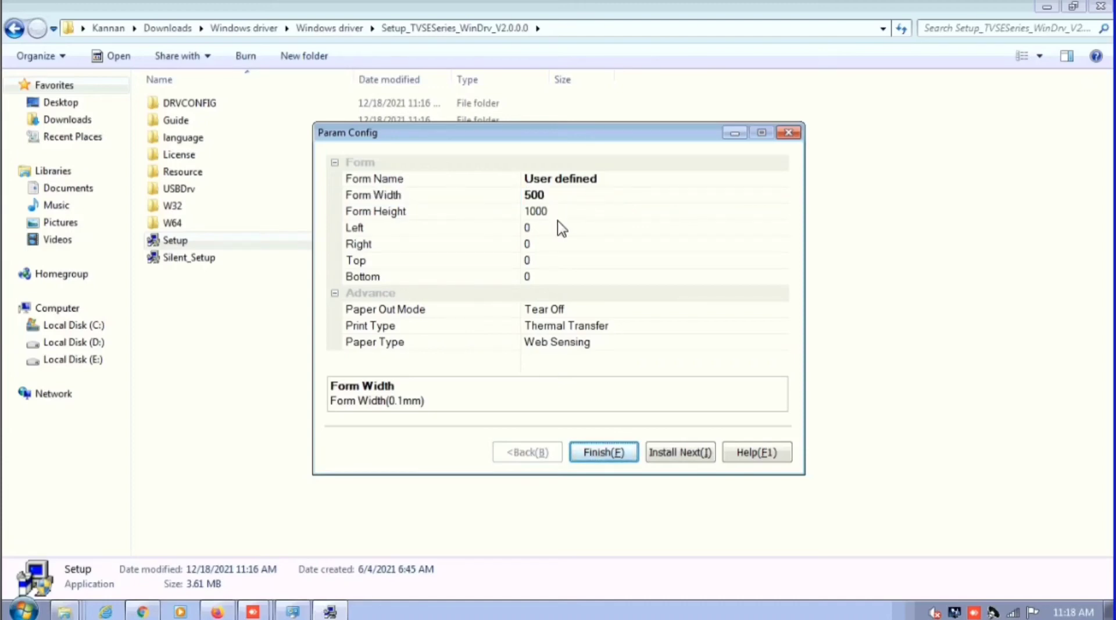
Step: Set the form height to 250 and finish the printer setup
key(Down)
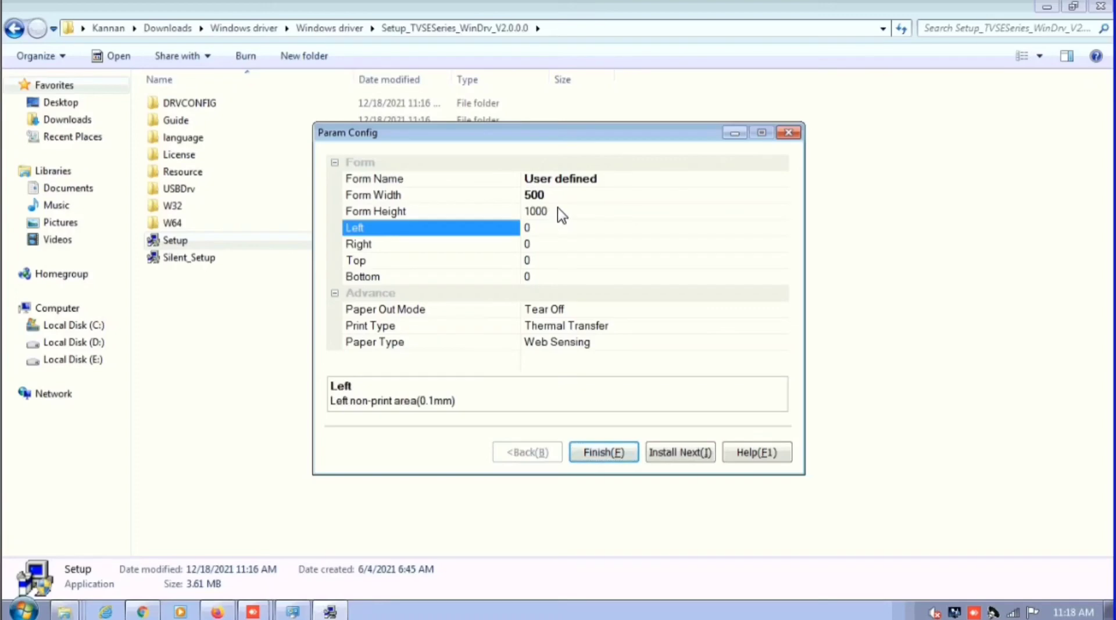
click(557, 209)
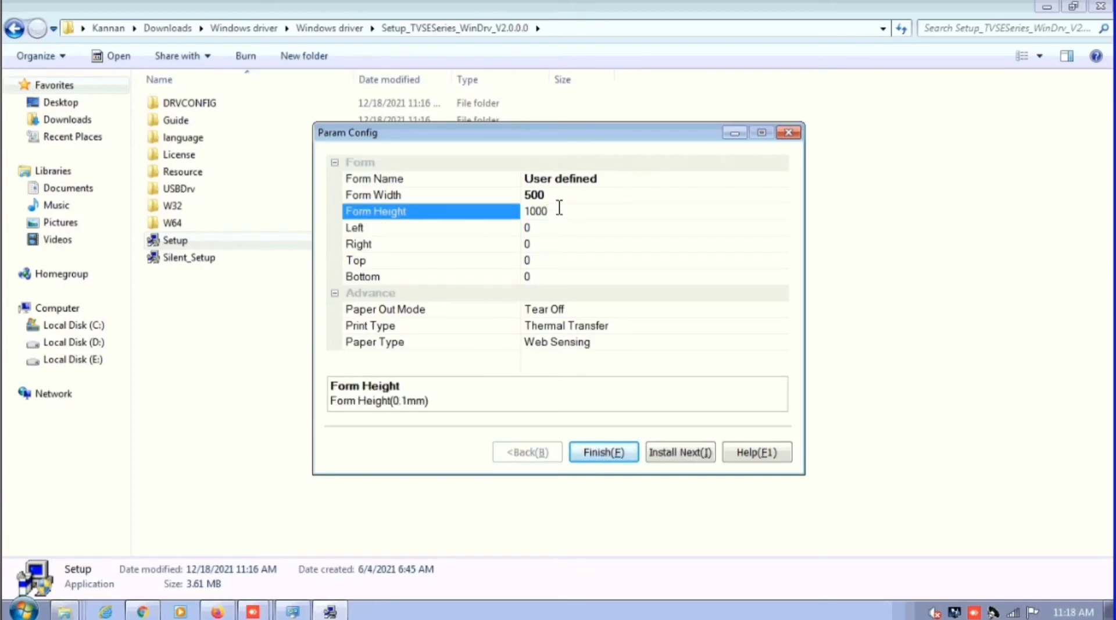
key(BackSpace)
key(BackSpace)
key(BackSpace)
text(250)
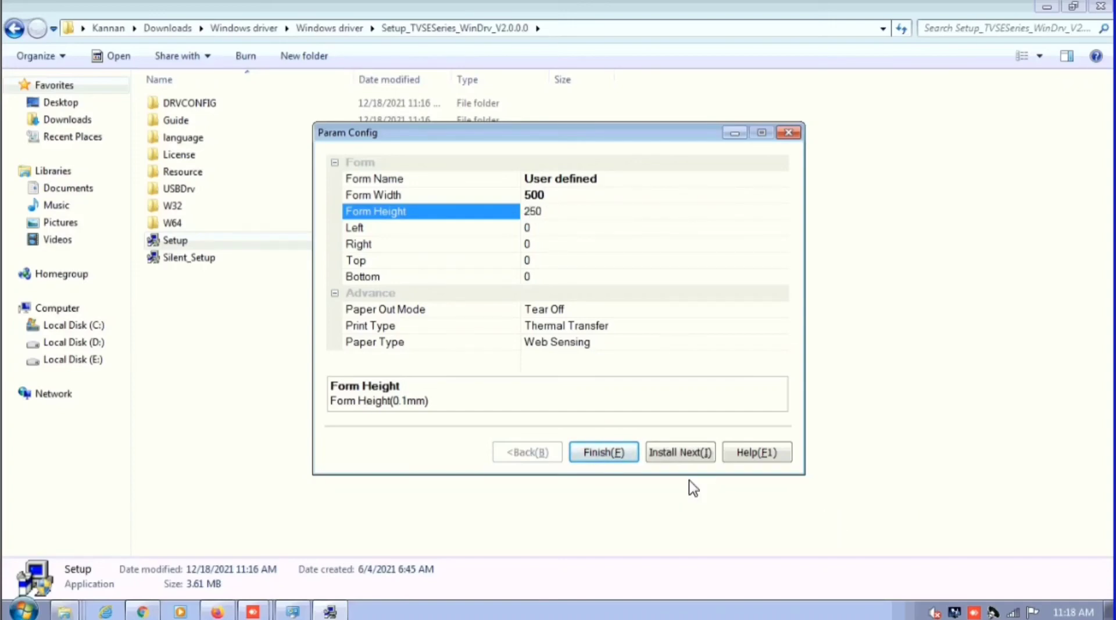
click(597, 452)
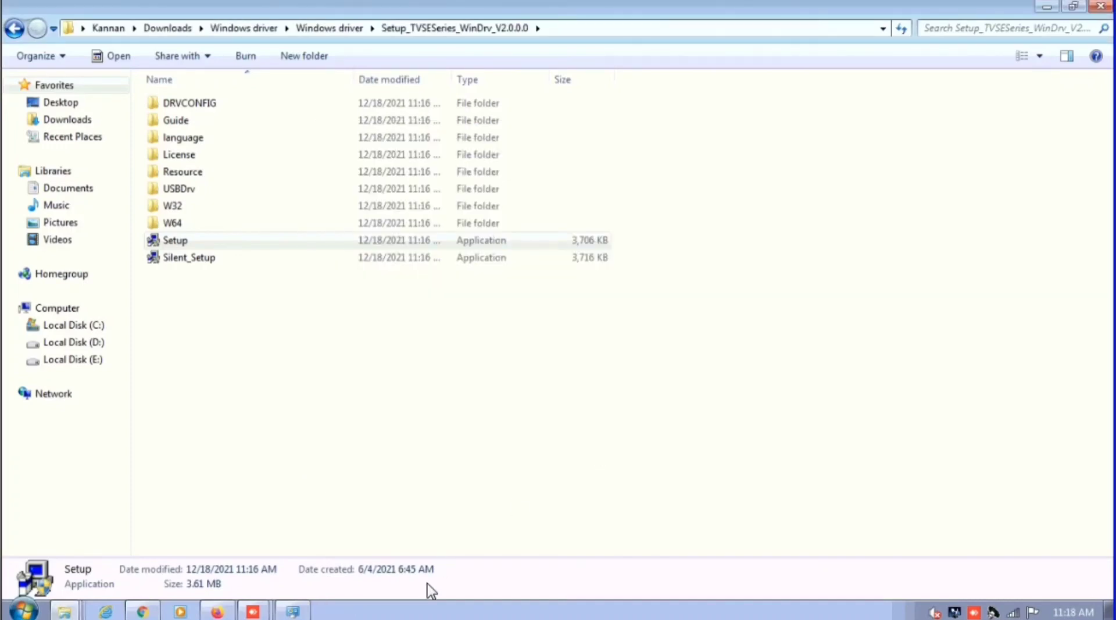
Step: Open the printer properties of the BTP-LP46 Trio in Devices and Printers and print a test page
click(283, 612)
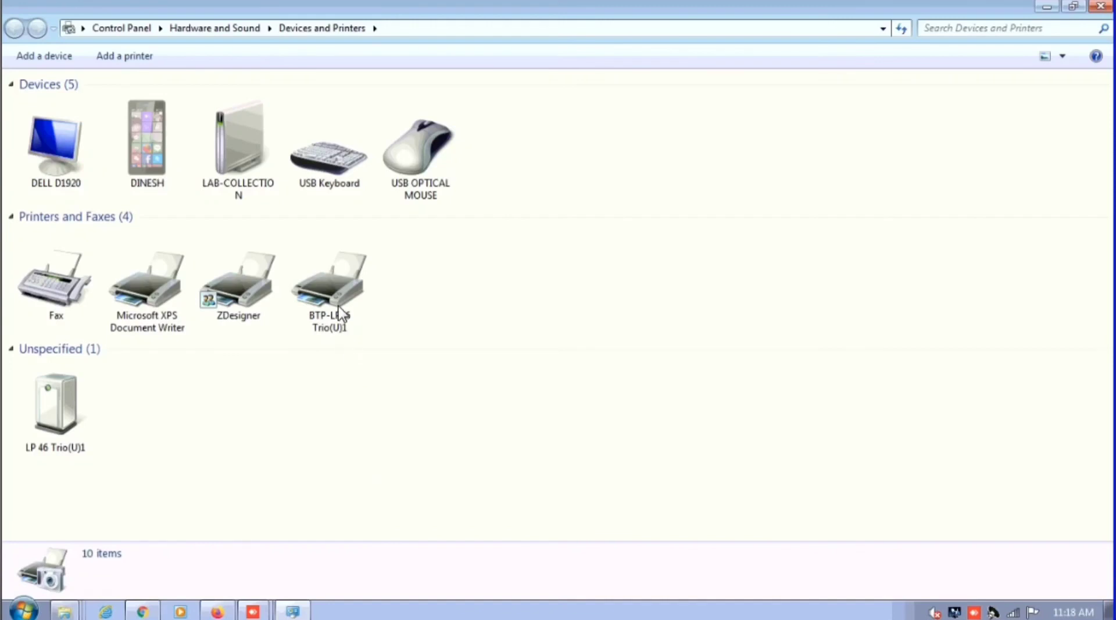
click(333, 300)
right_click(333, 300)
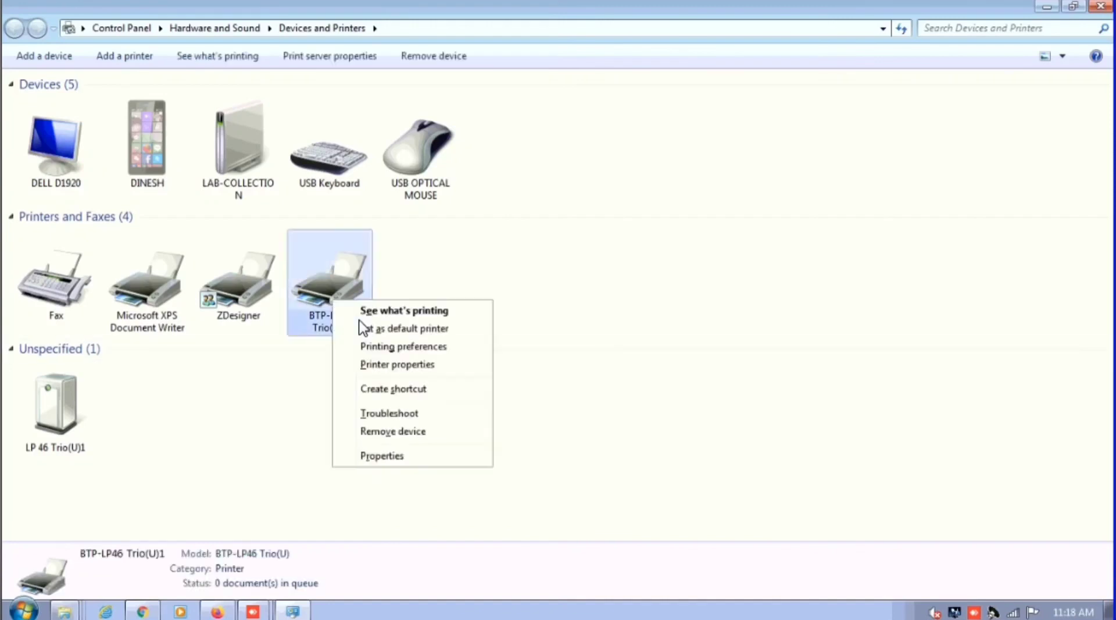
click(392, 365)
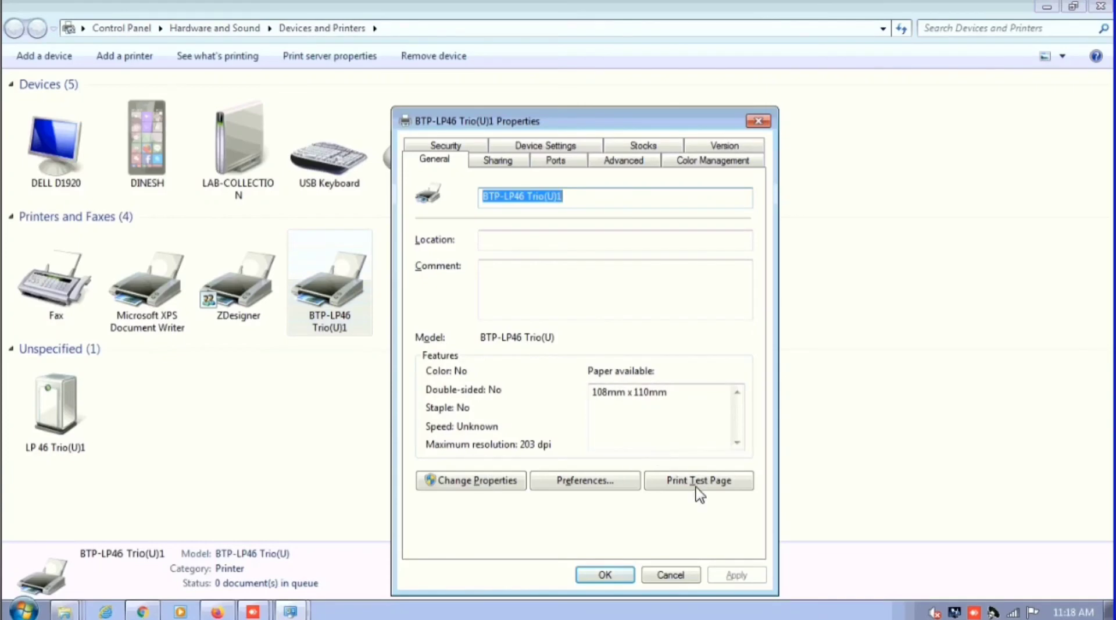
click(696, 482)
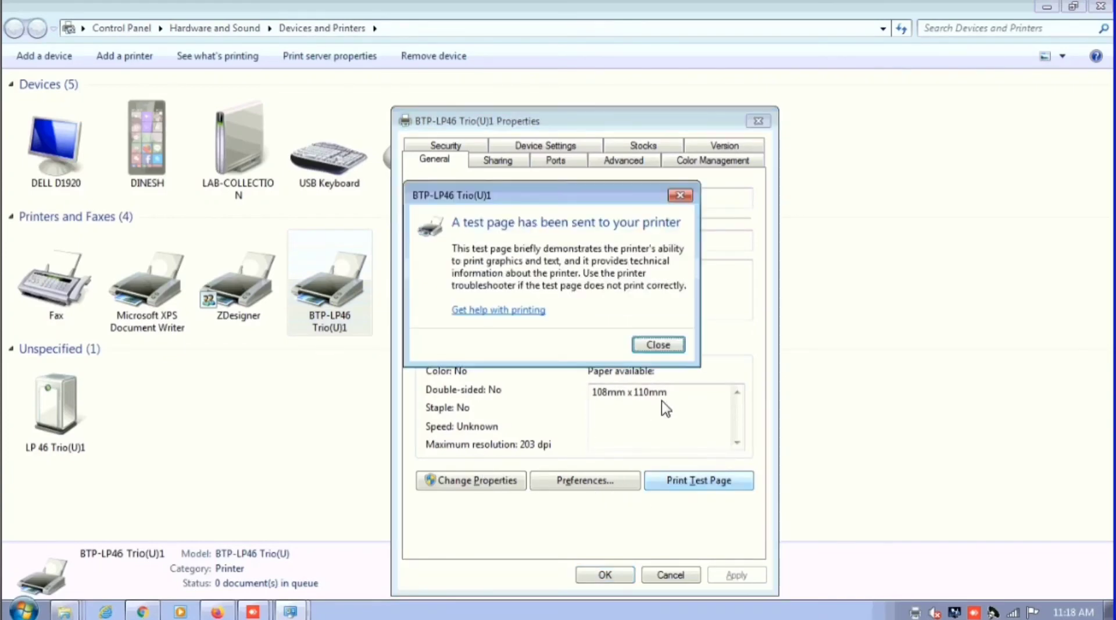
click(652, 350)
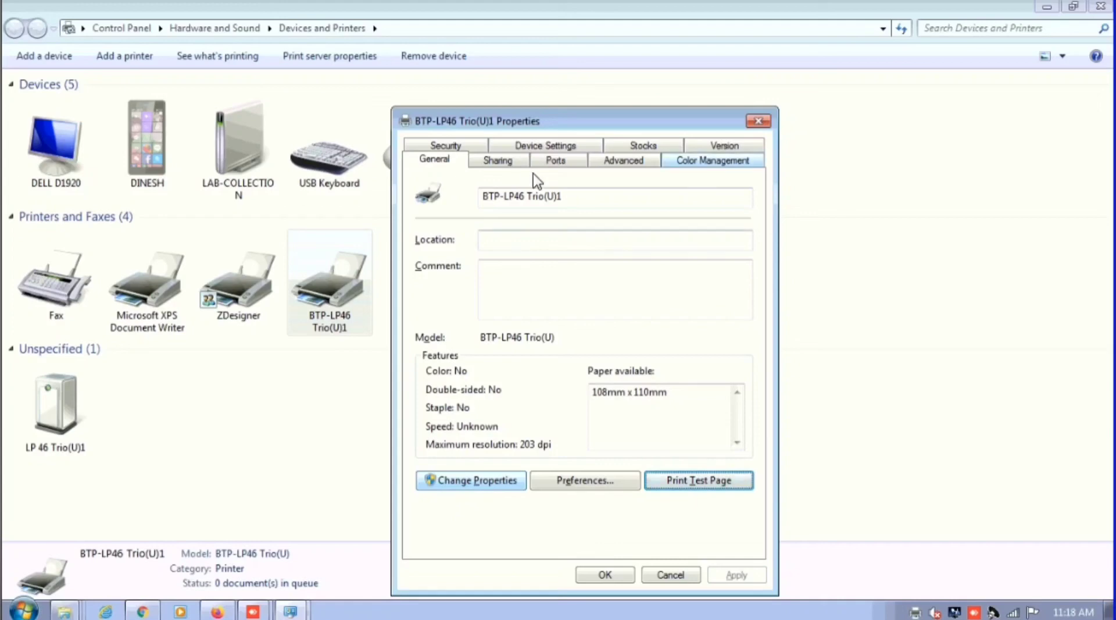
Step: Check which port the BTP-LP46 Trio is assigned to in its properties
click(556, 161)
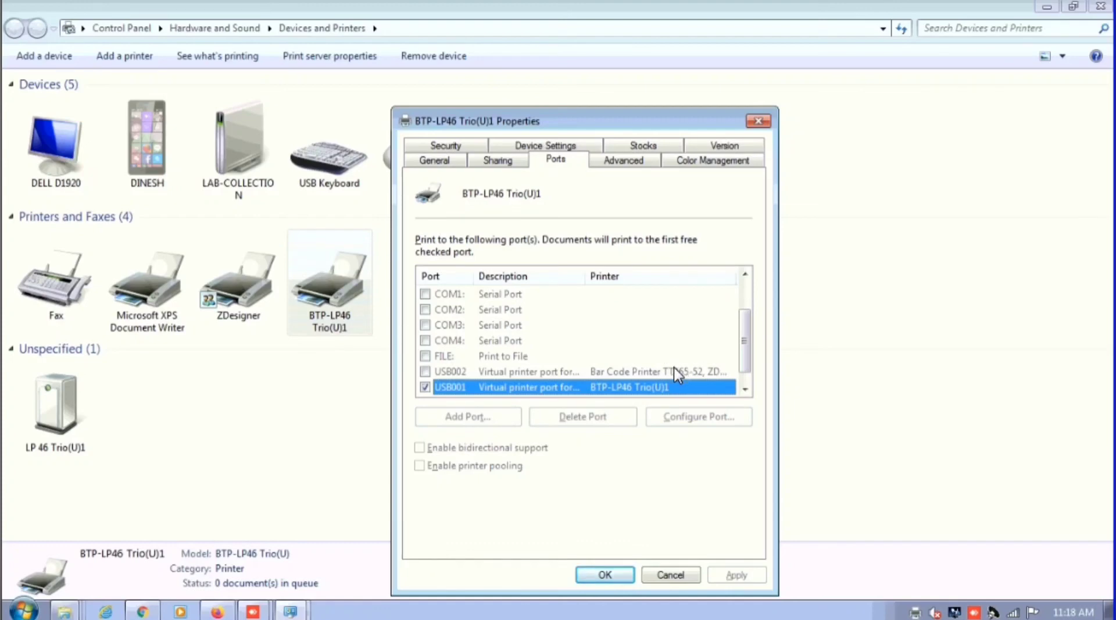
scroll(674, 368, down, 1)
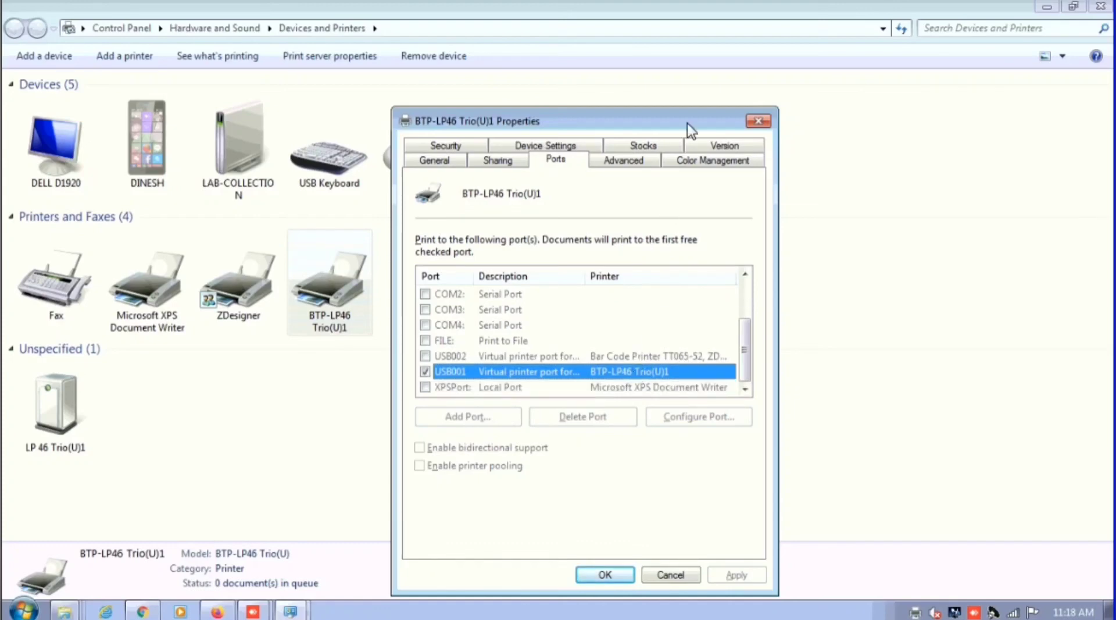